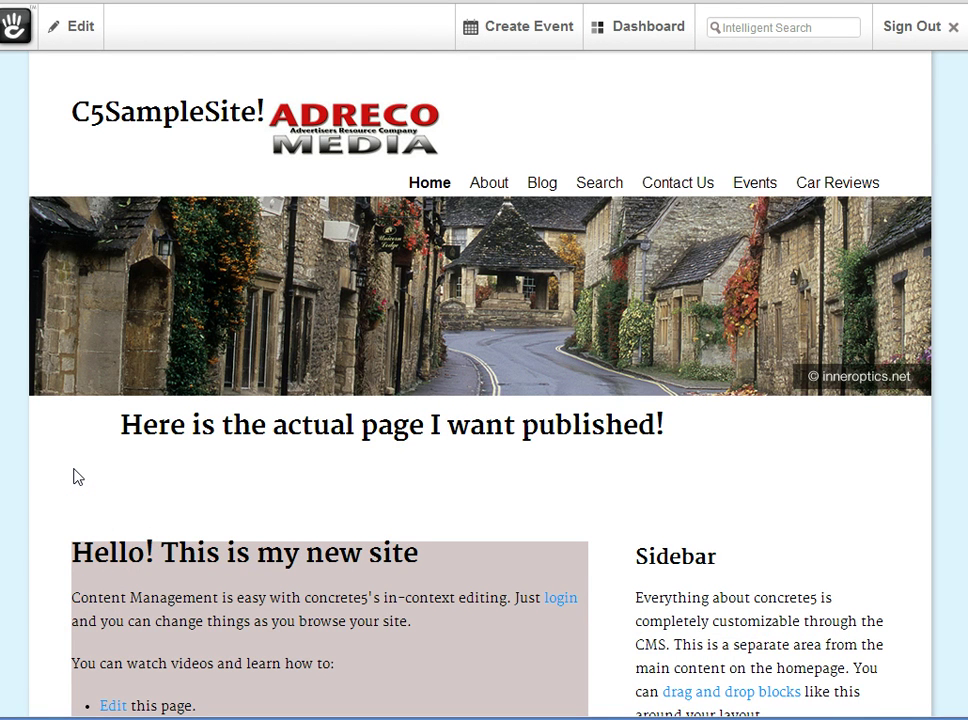
# Scroll the home page down to the collapsed teaser line just above the footer
pyautogui.scroll(-2, 78, 477)
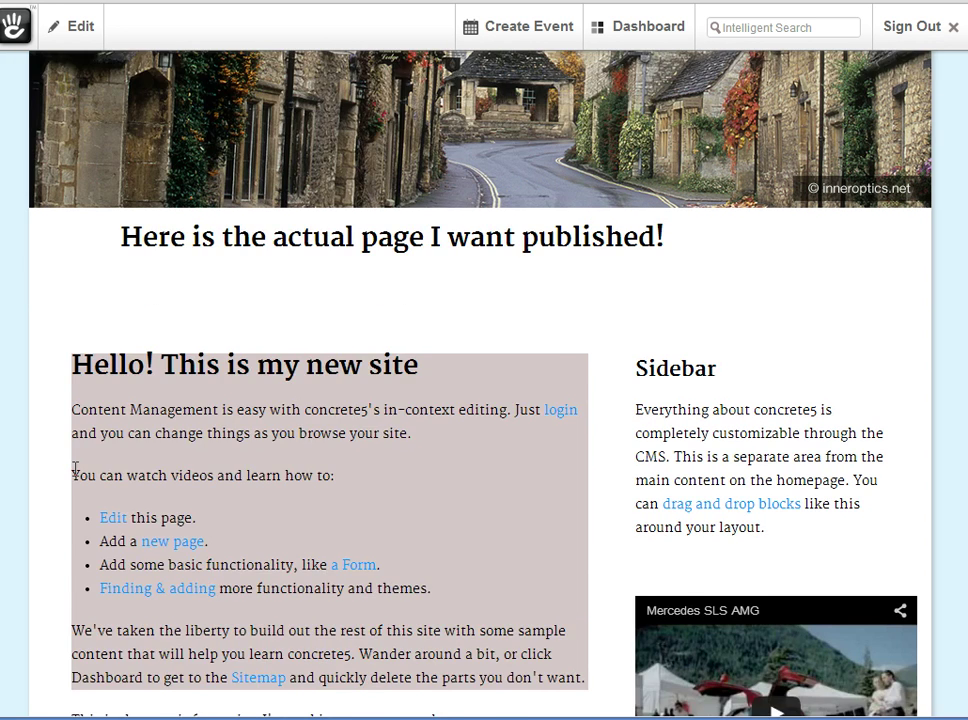
pyautogui.scroll(-1, 75, 469)
pyautogui.scroll(-1, 75, 470)
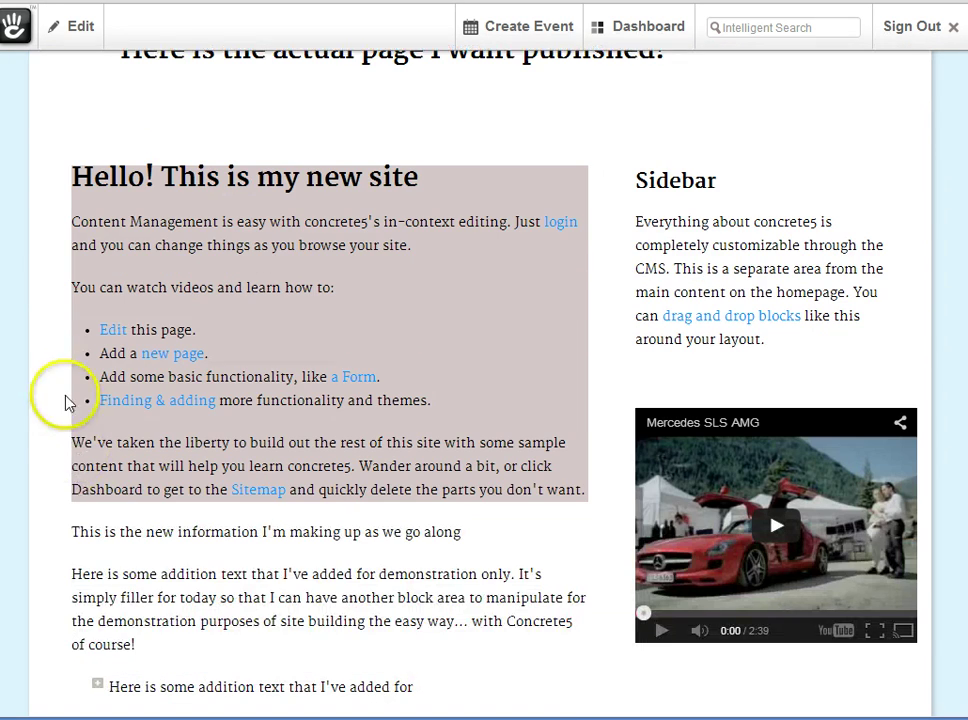
pyautogui.scroll(-2, 58, 428)
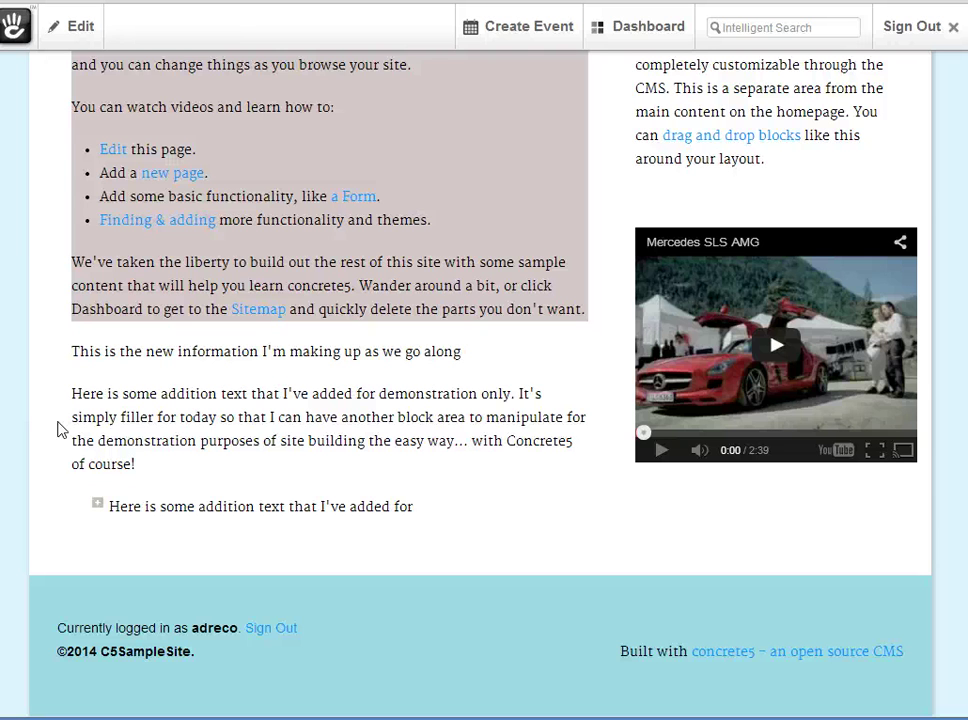
pyautogui.click(54, 406)
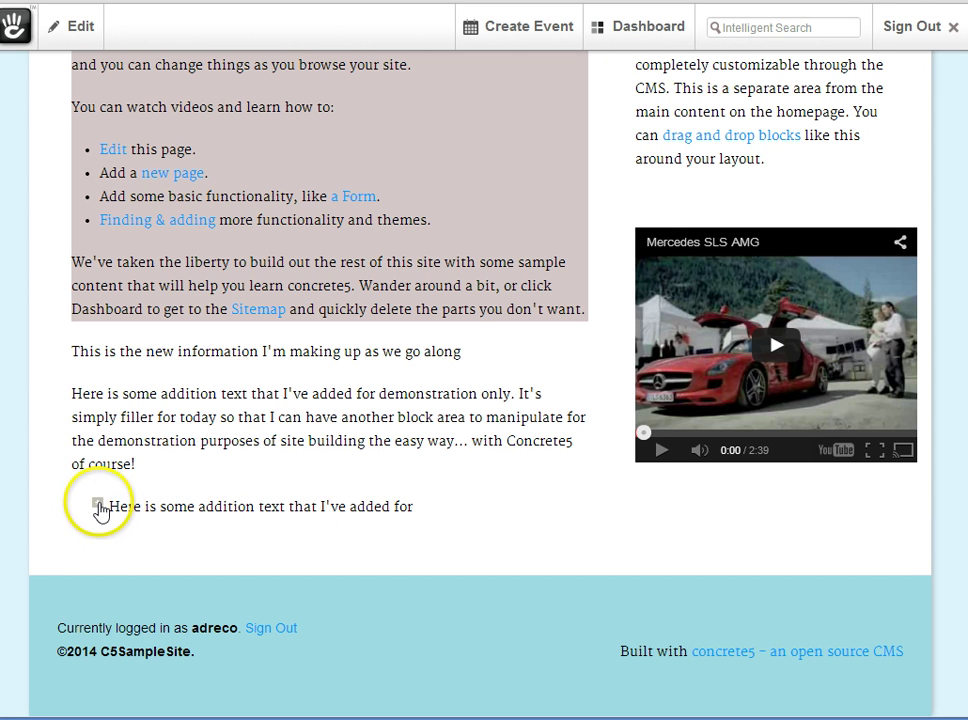
pyautogui.click(100, 510)
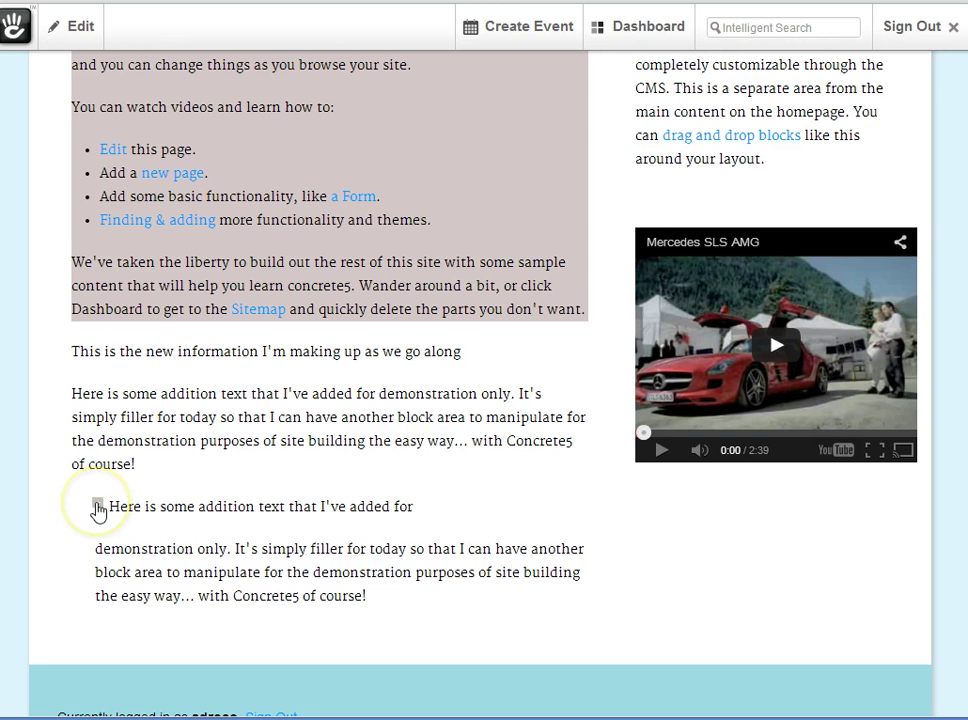
pyautogui.click(98, 509)
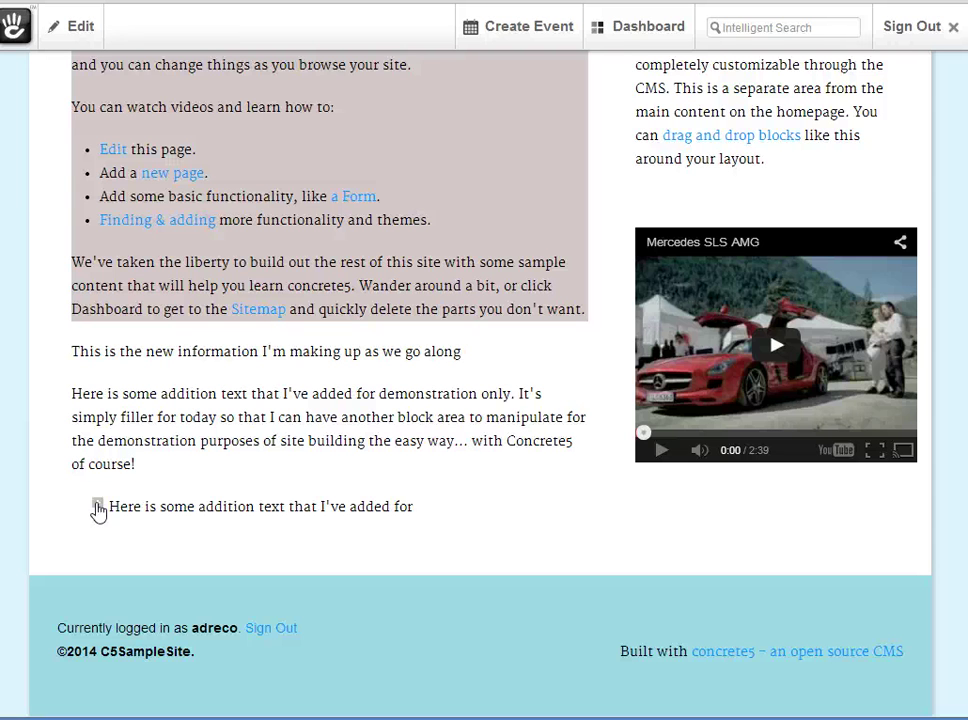
# Switch the page to edit mode and re-save the filler text block without changes
pyautogui.click(80, 30)
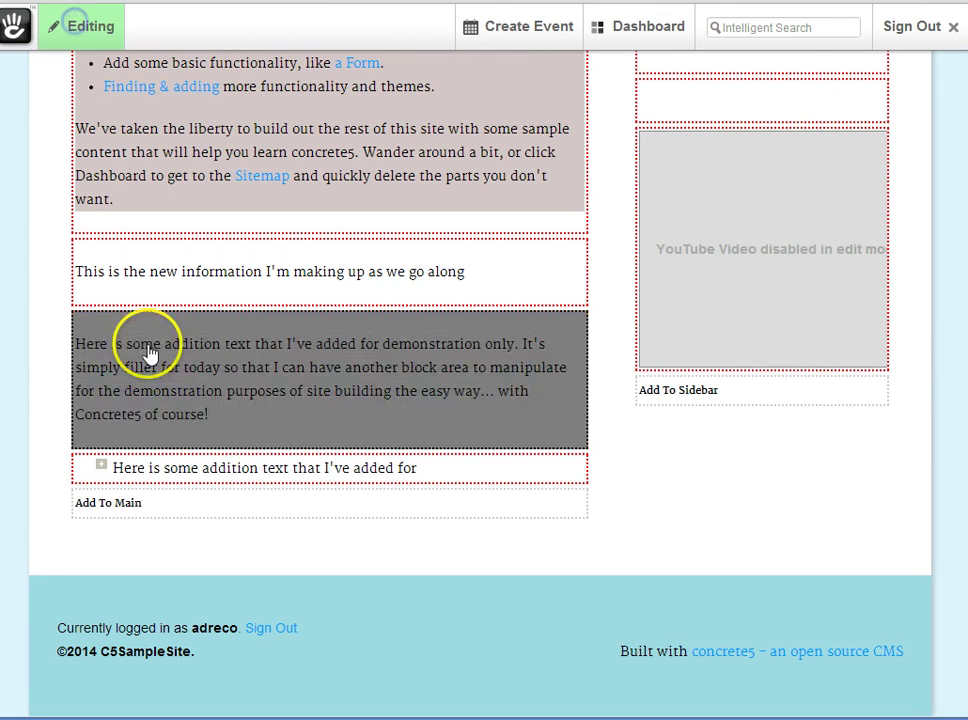
pyautogui.click(148, 355)
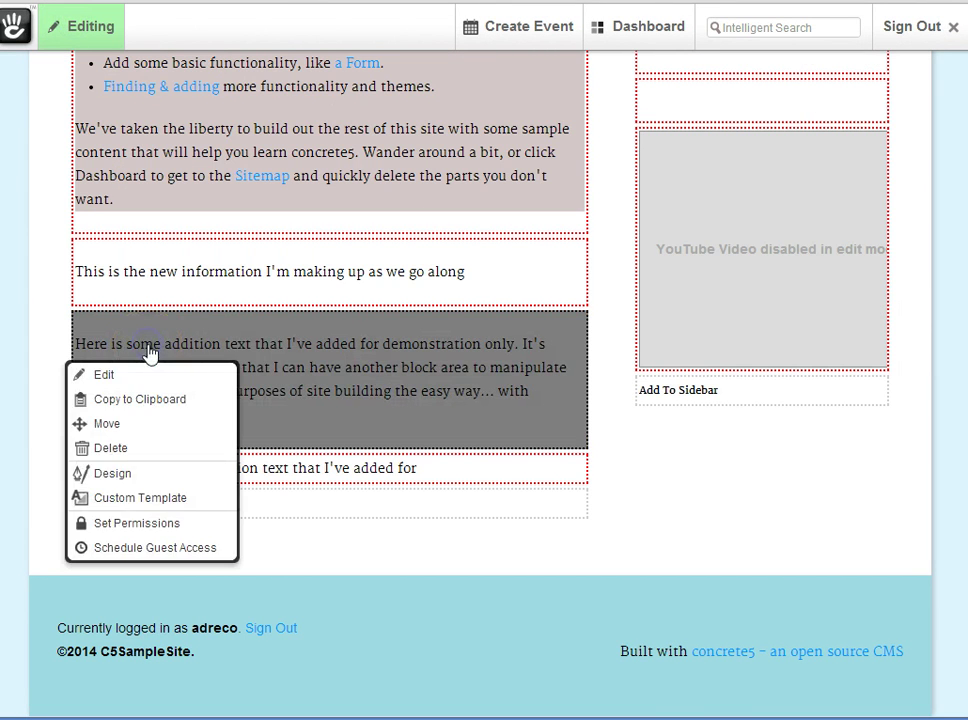
pyautogui.click(82, 376)
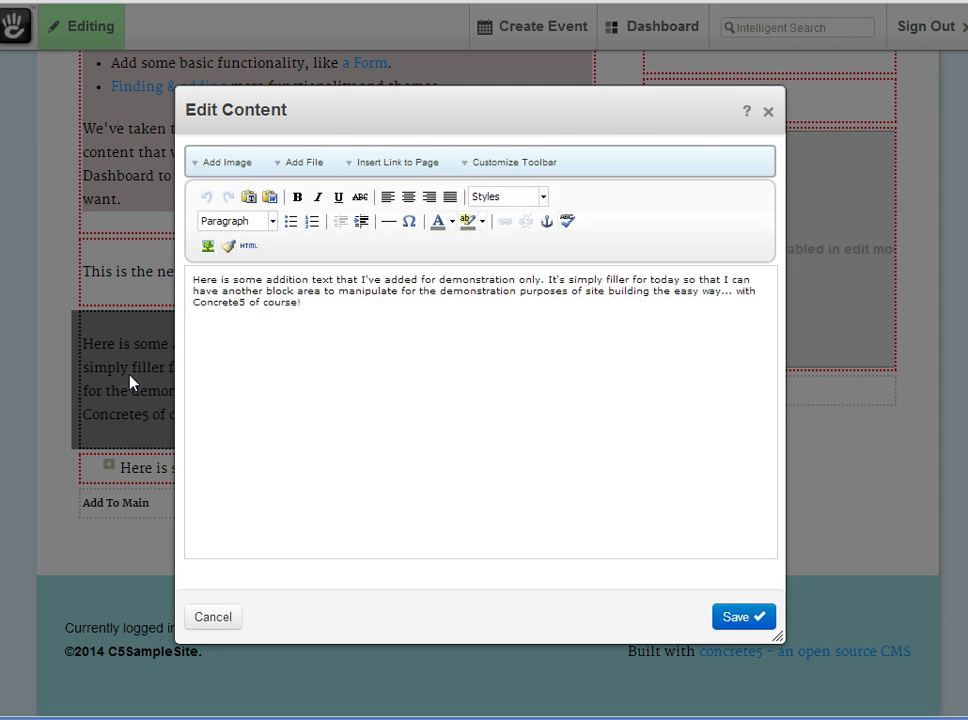
pyautogui.click(740, 622)
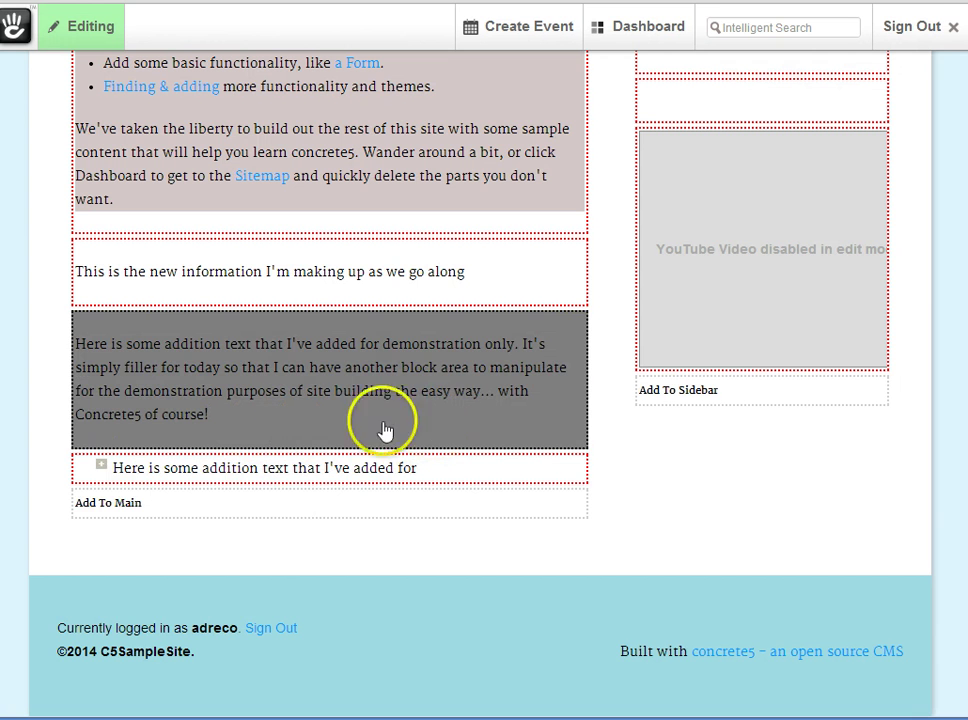
# Open the Expand/Collapse block's settings showing plus_minus layout, Closed default state and speed 500
pyautogui.click(136, 476)
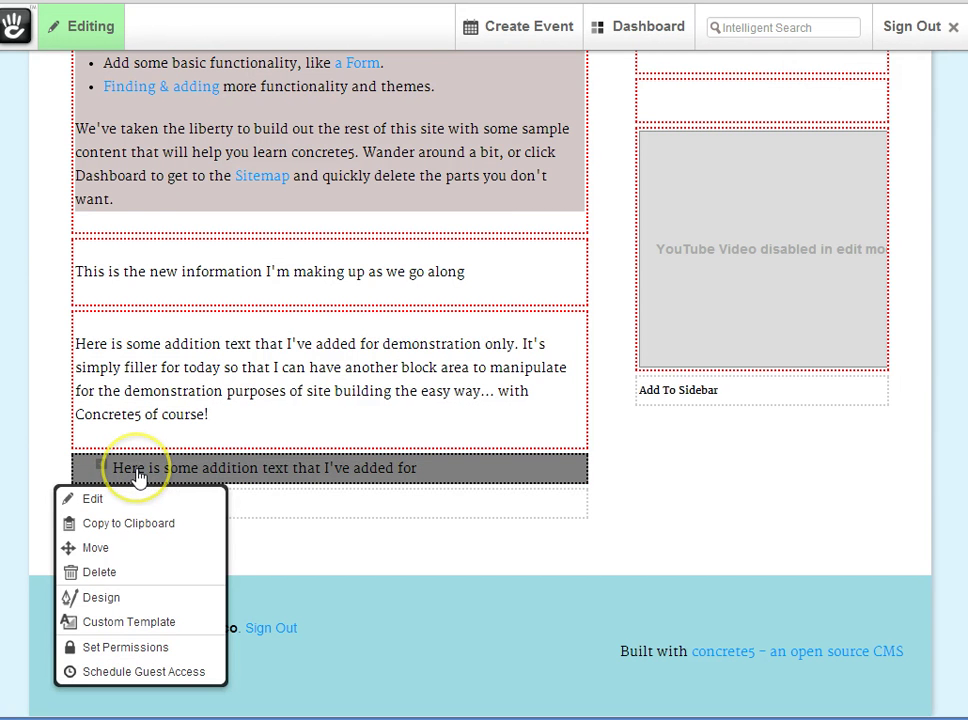
pyautogui.click(112, 500)
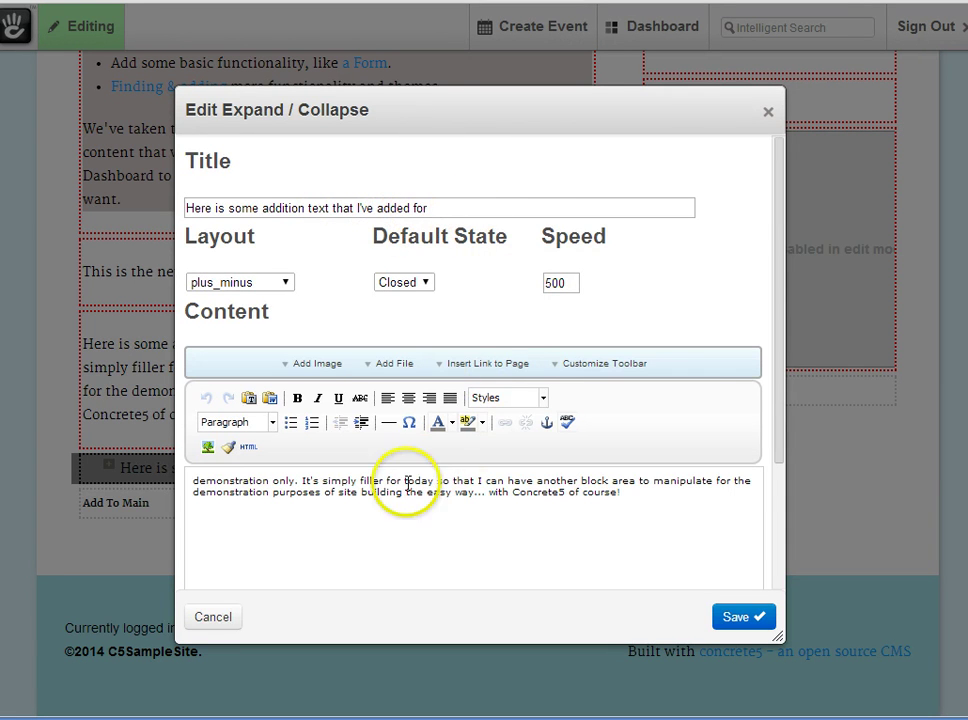
pyautogui.scroll(-2, 314, 510)
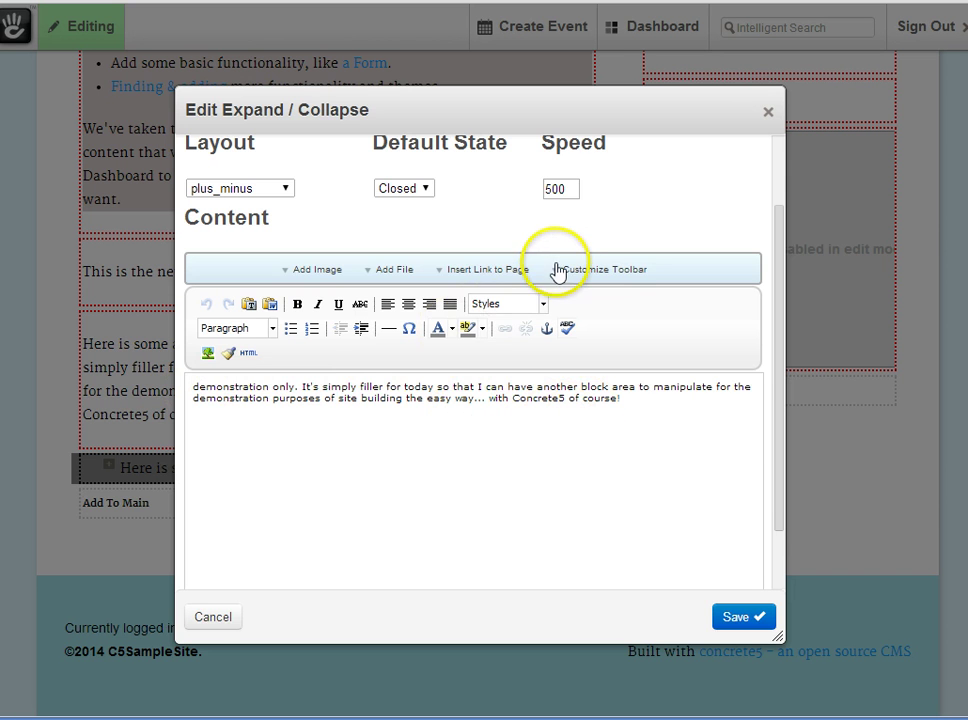
pyautogui.scroll(2, 556, 268)
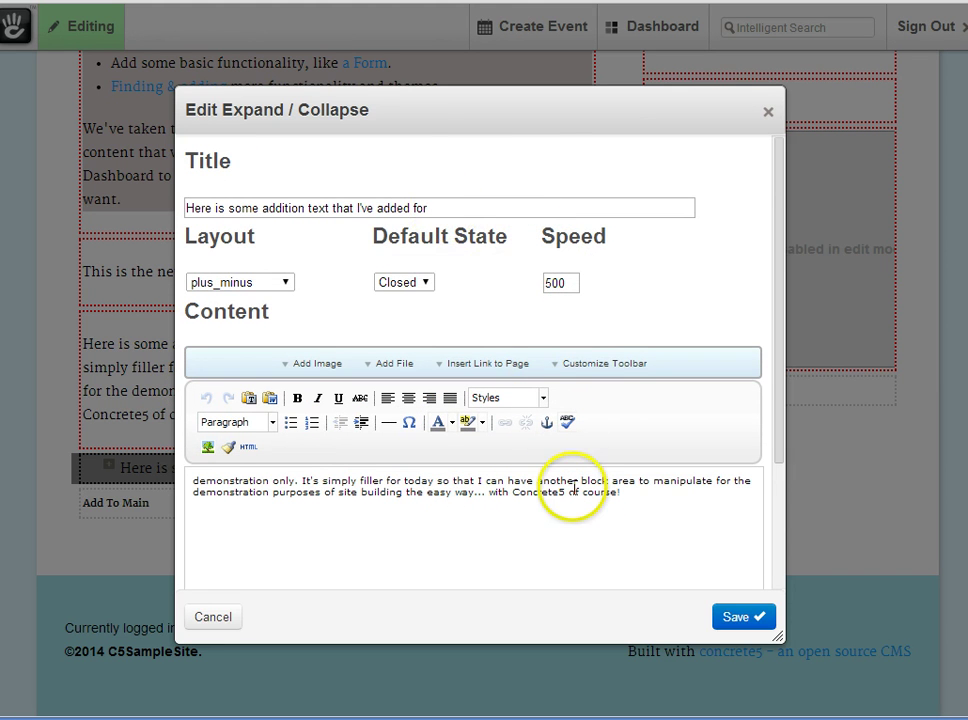
pyautogui.scroll(-2, 575, 490)
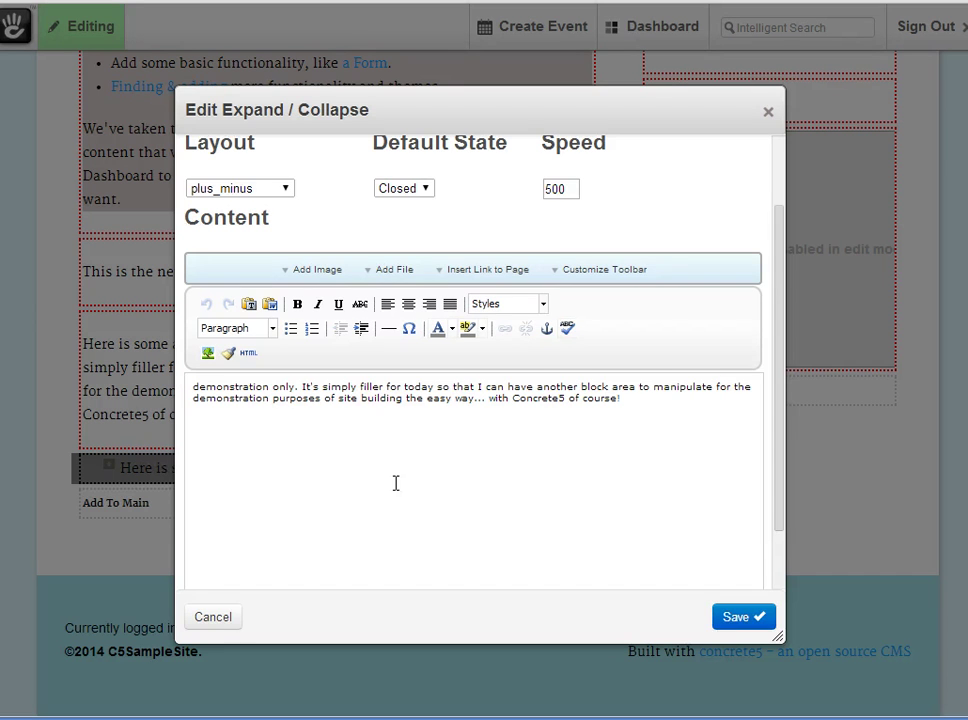
pyautogui.scroll(2, 395, 483)
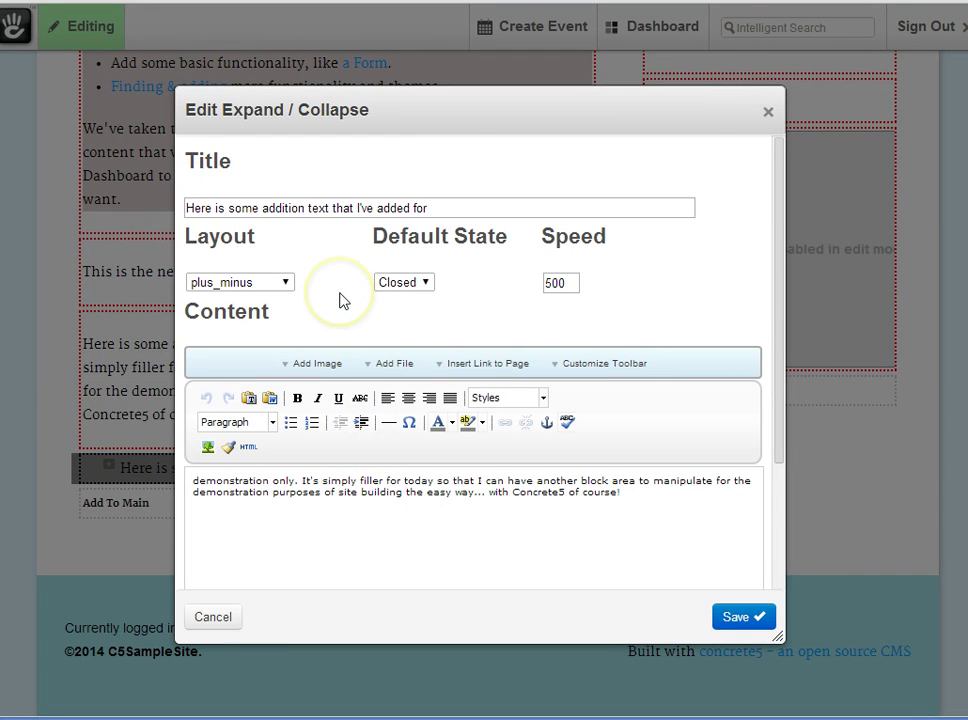
# Keep the plus_minus layout and Closed default state, and select the Speed value of 500
pyautogui.click(287, 285)
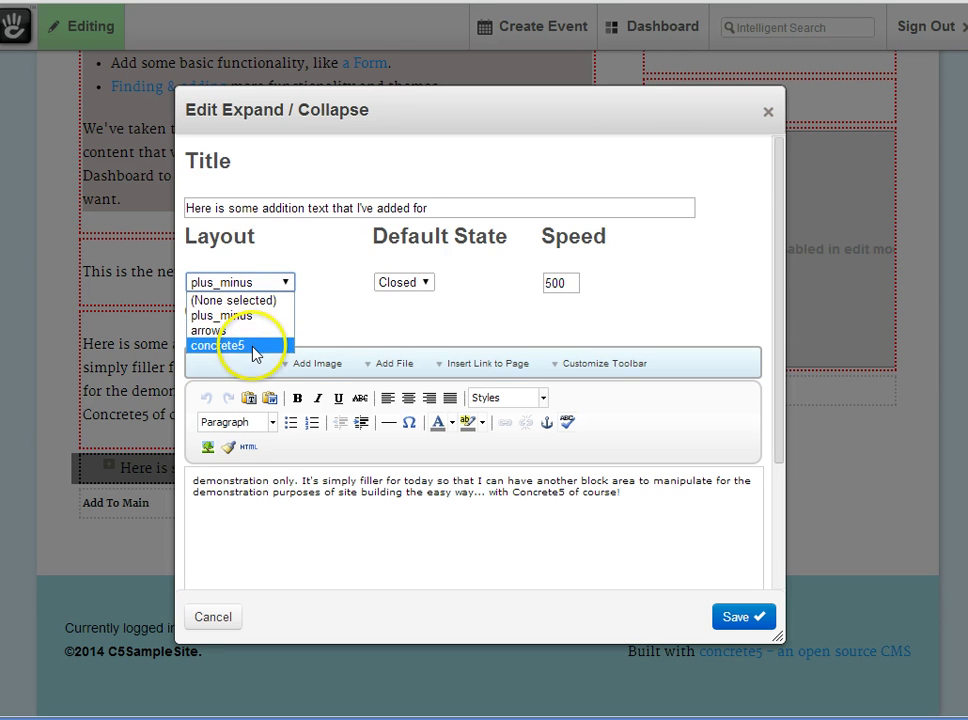
pyautogui.press('Up')
pyautogui.press('Up')
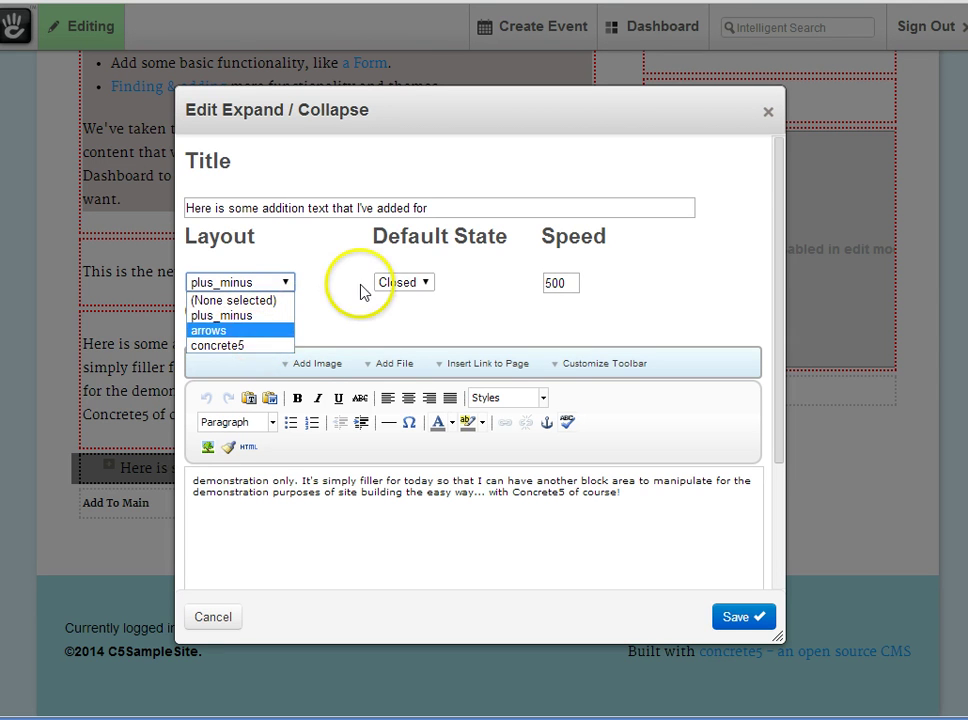
pyautogui.press('Return')
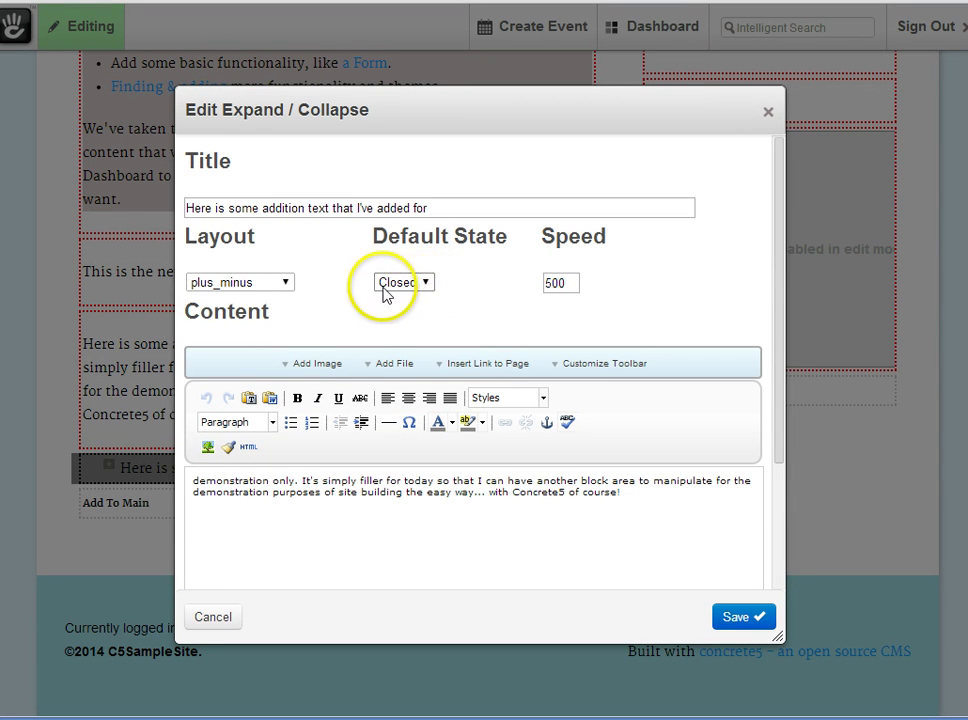
pyautogui.click(425, 284)
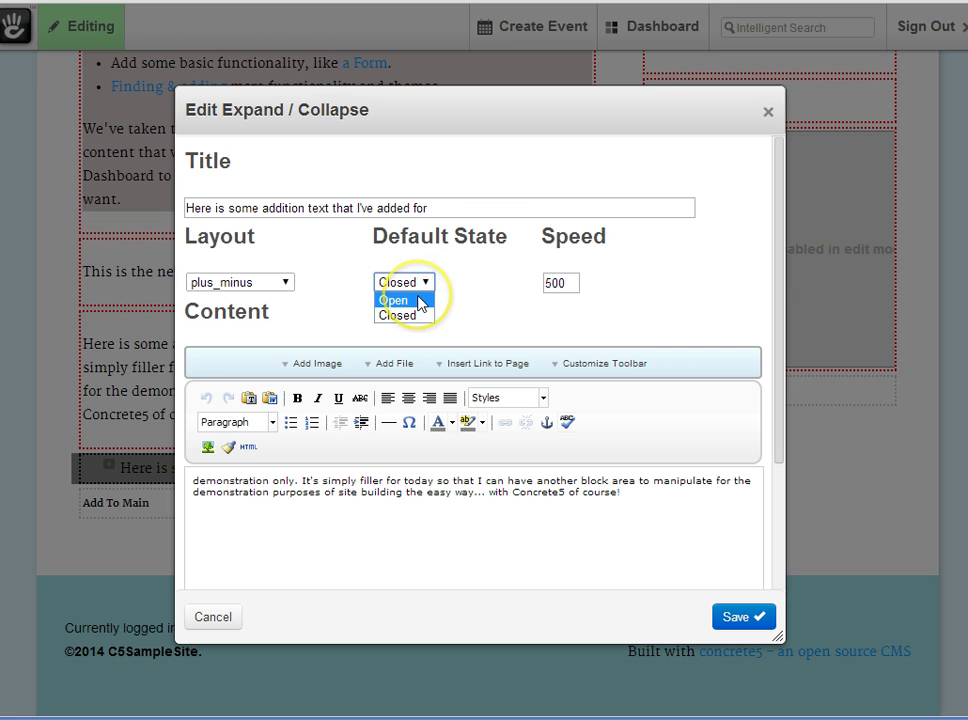
pyautogui.click(421, 317)
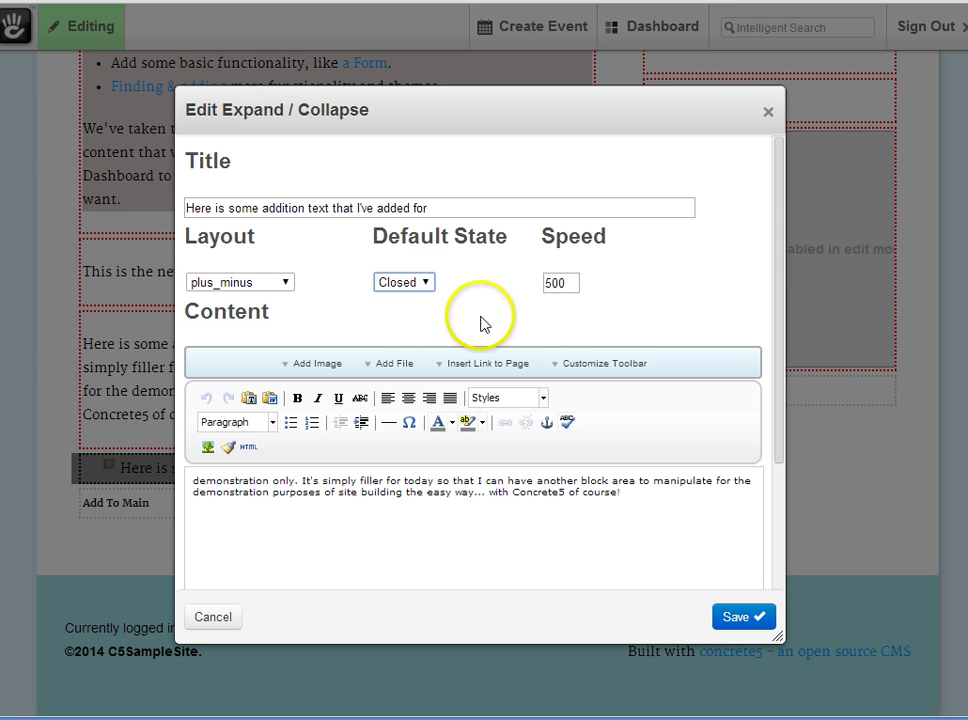
pyautogui.click(555, 284)
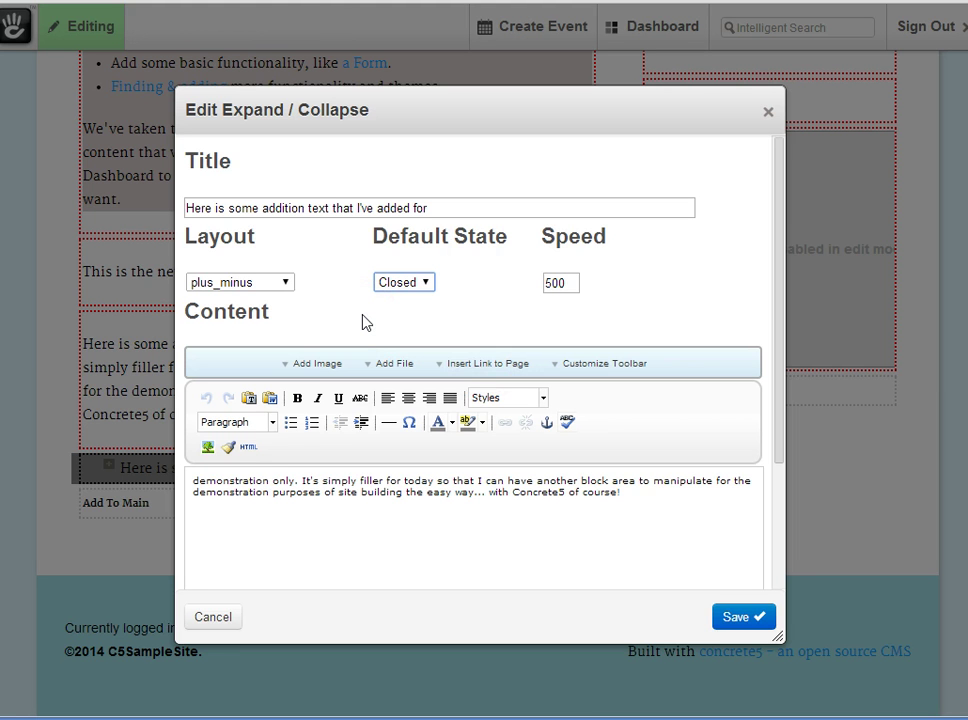
# Switch the block layout to arrows, save it, and publish the page edits
pyautogui.click(288, 283)
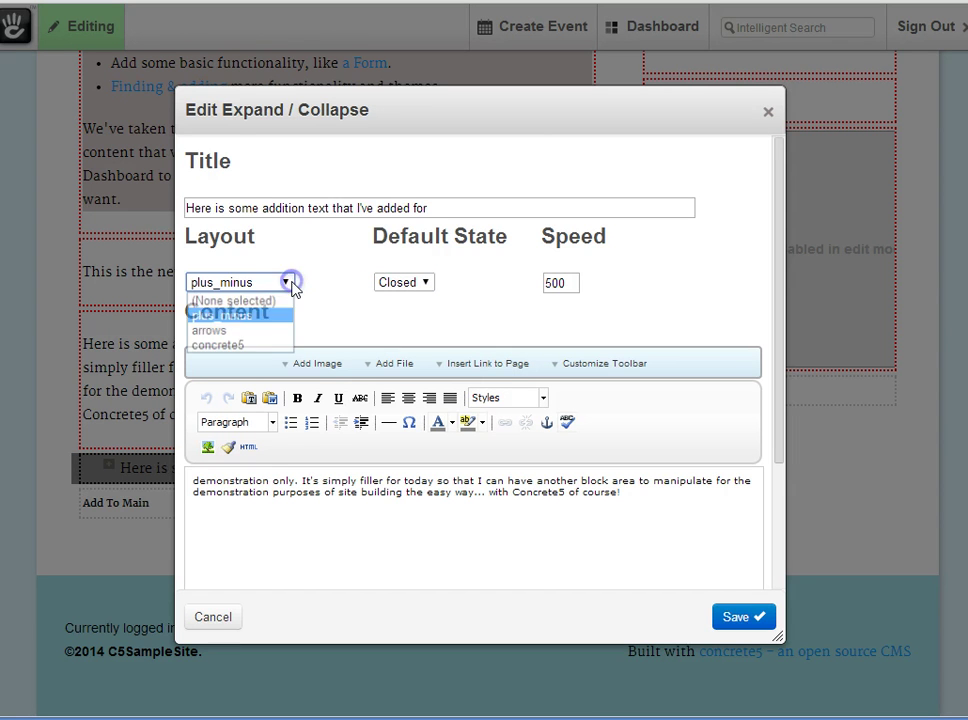
pyautogui.click(248, 332)
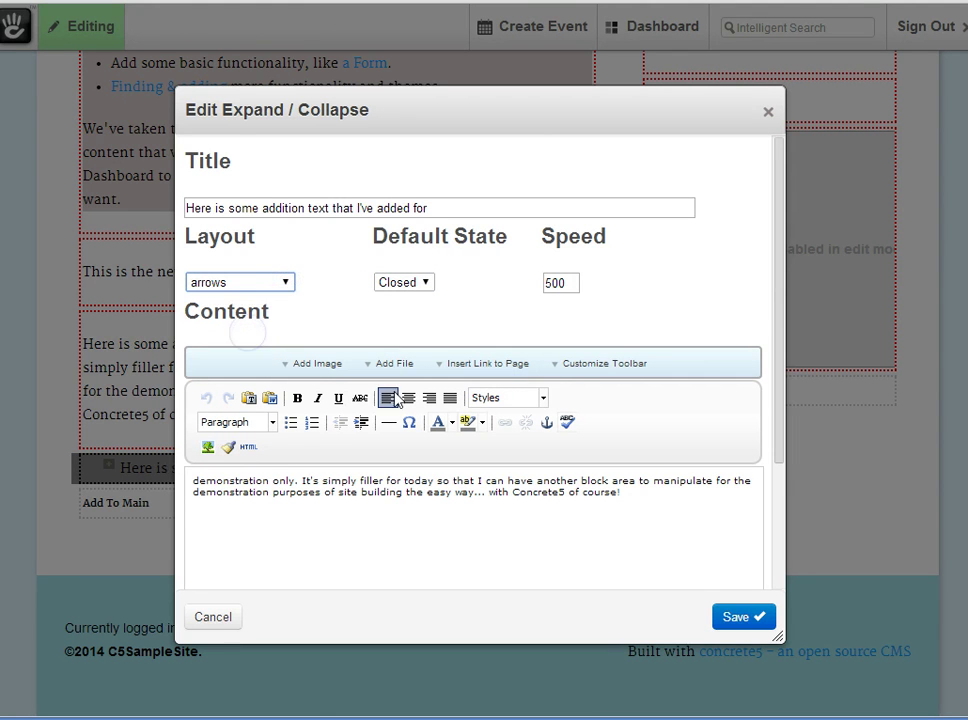
pyautogui.click(735, 617)
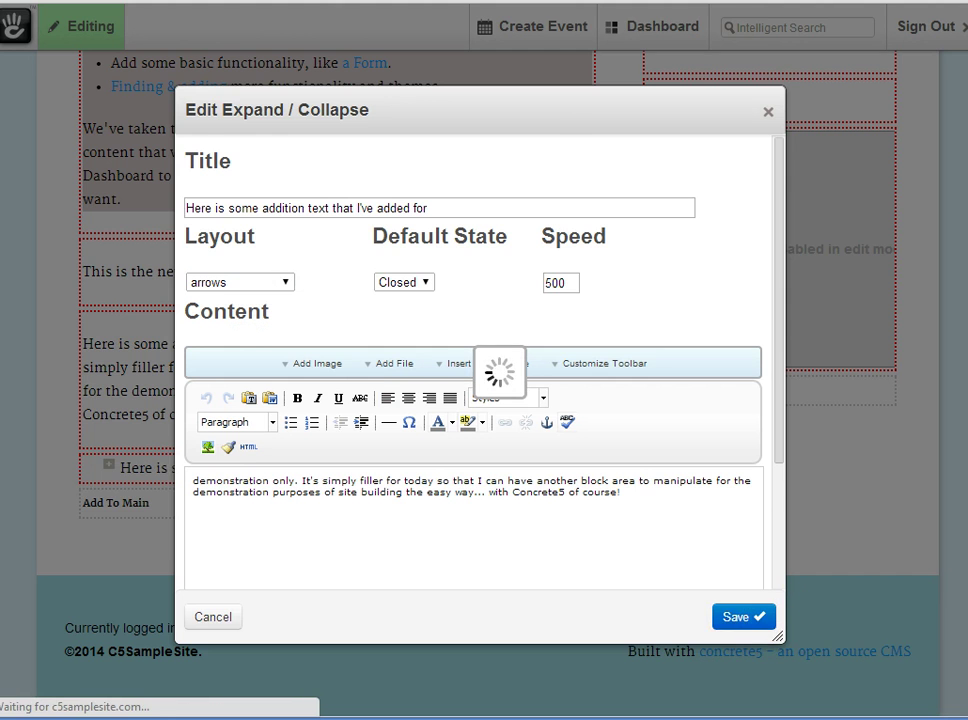
pyautogui.click(60, 26)
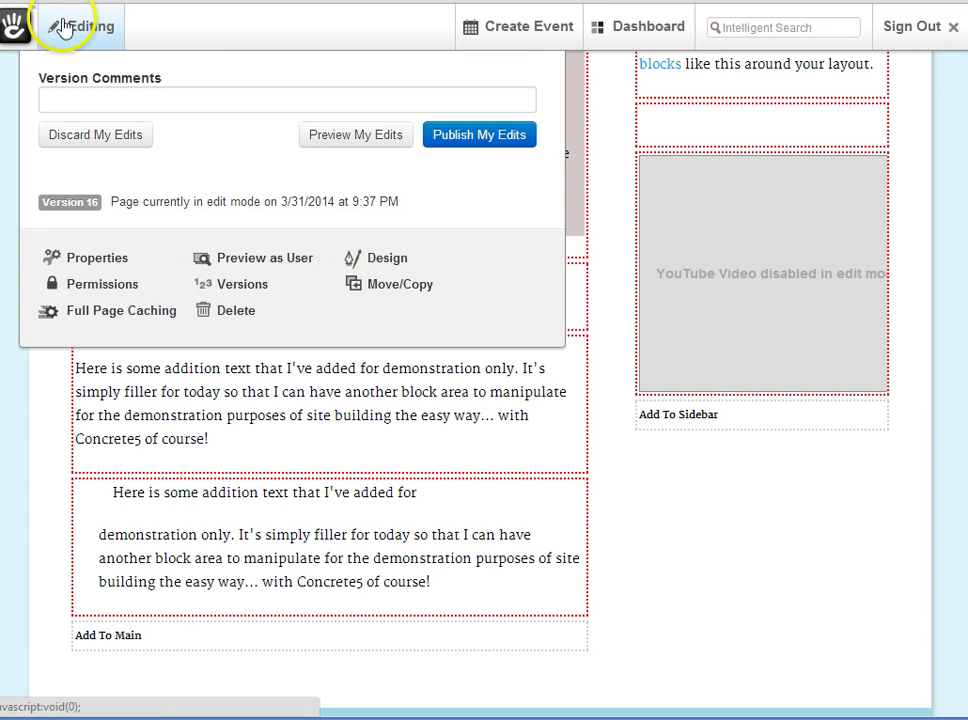
pyautogui.click(458, 140)
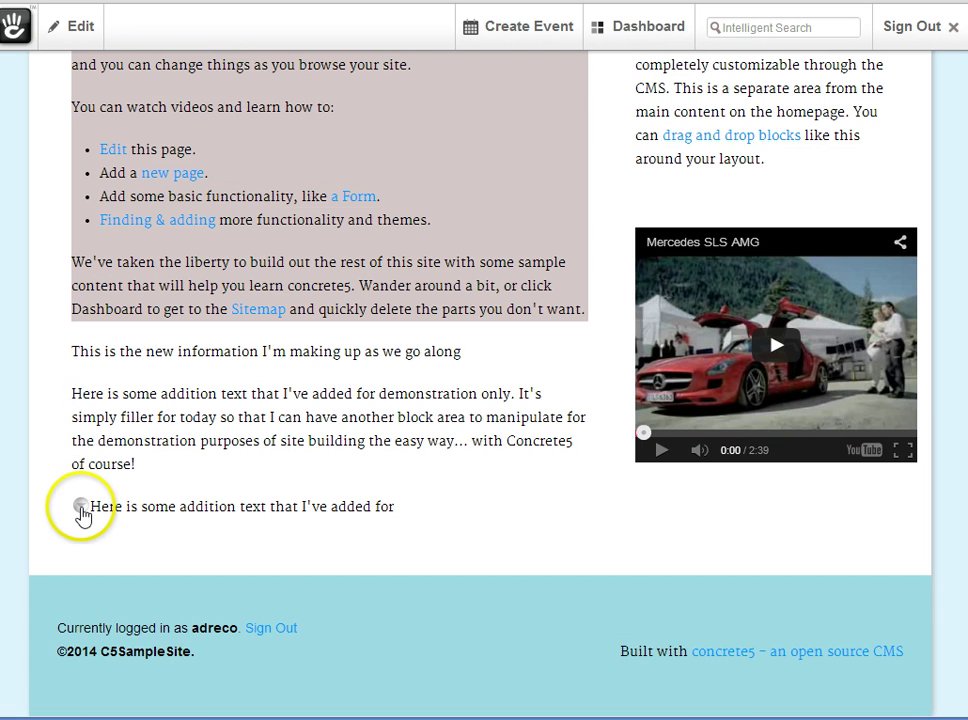
# Expand and collapse the teaser twice to test it, then return to edit mode
pyautogui.click(82, 511)
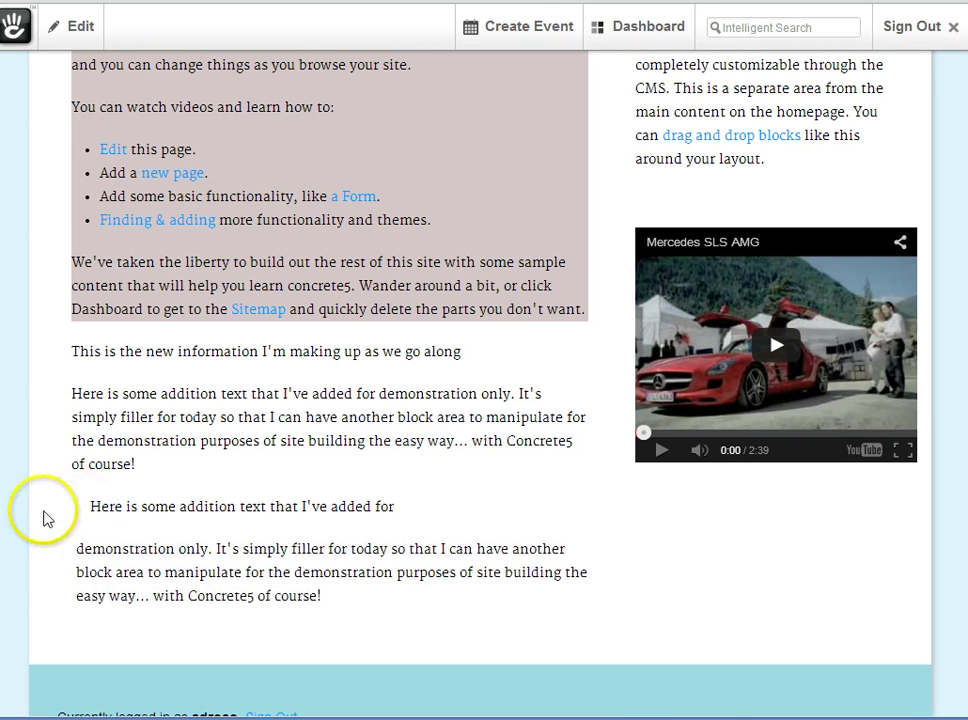
pyautogui.click(81, 508)
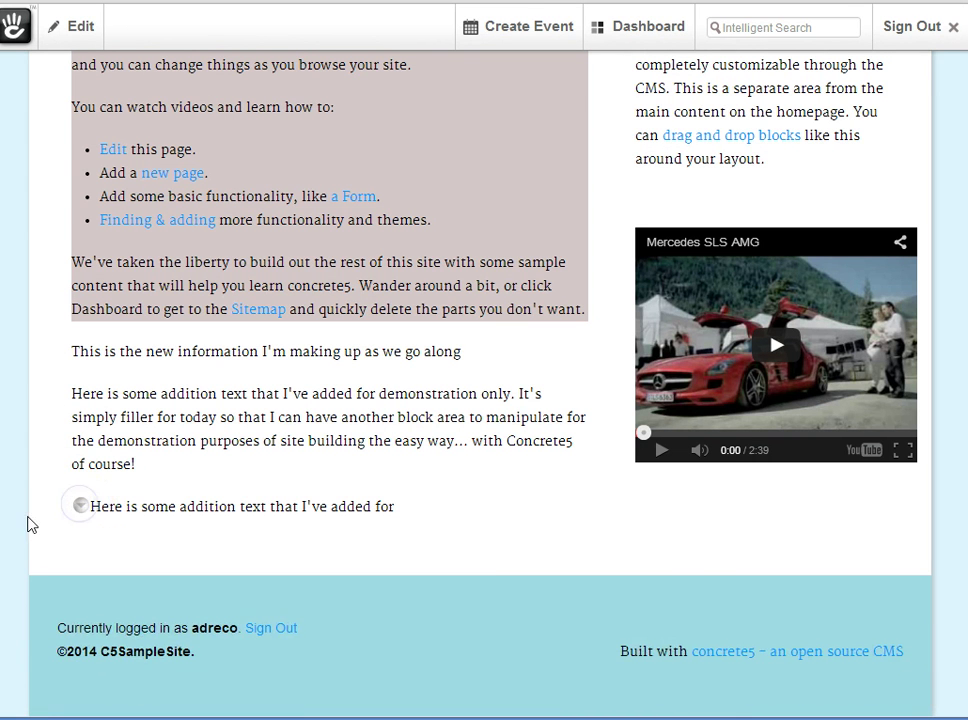
pyautogui.click(80, 506)
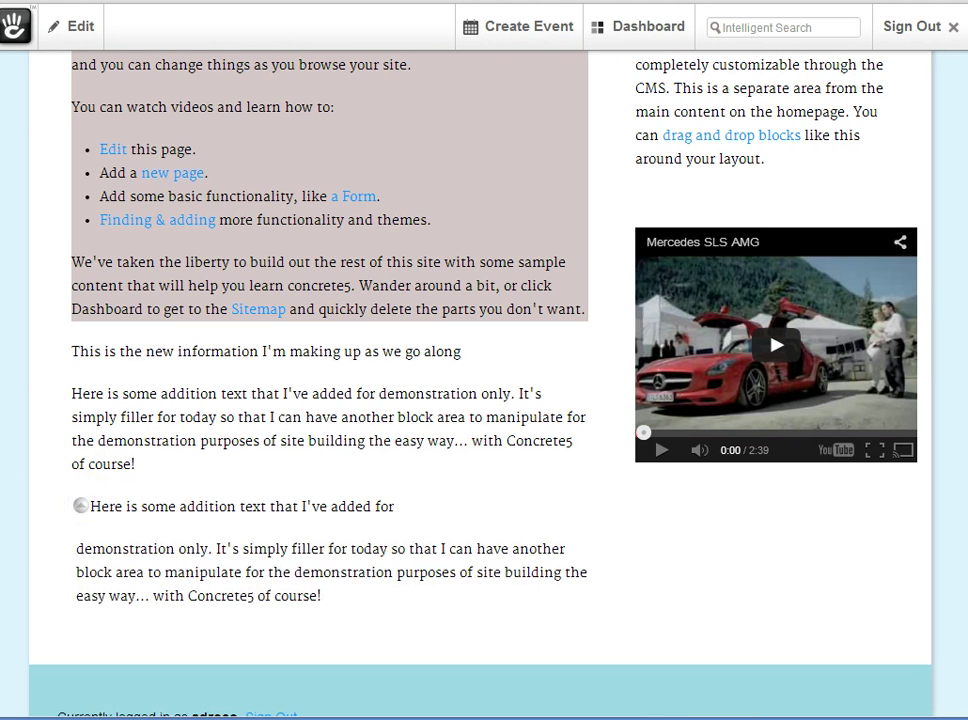
pyautogui.click(81, 508)
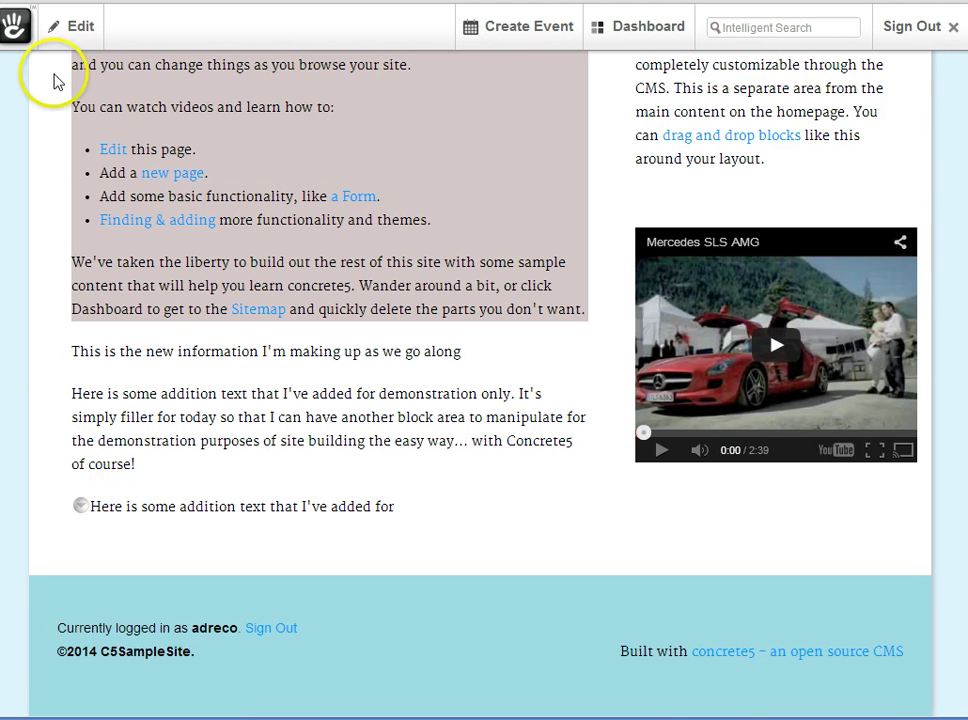
pyautogui.click(76, 27)
pyautogui.click(78, 27)
# Change the Expand / Collapse block's layout to concrete5 and save it
pyautogui.scroll(-3, 58, 320)
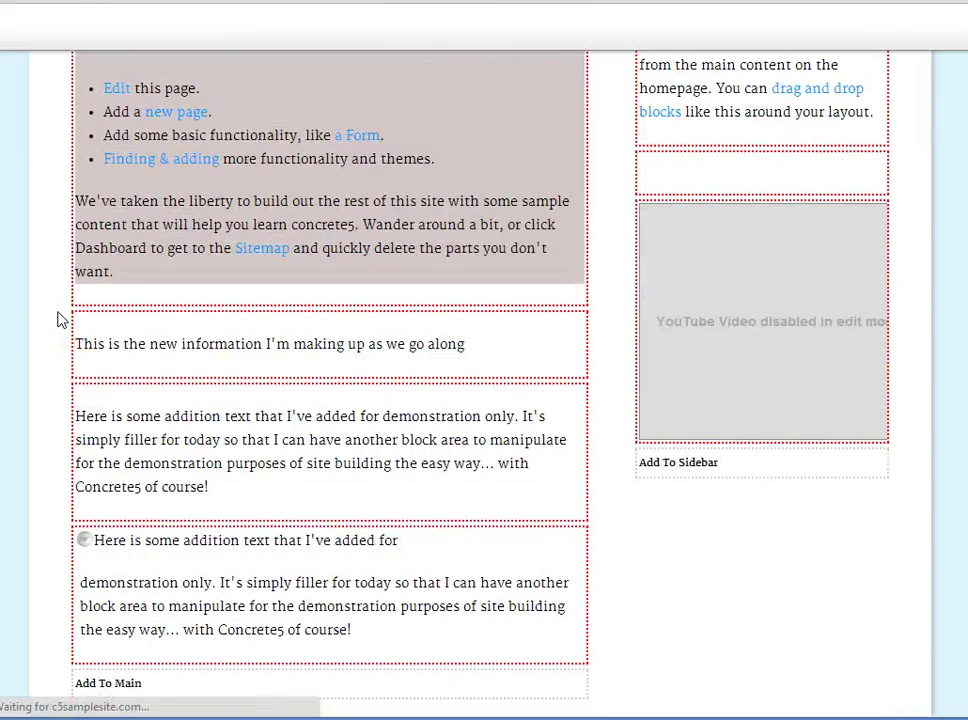
pyautogui.scroll(-1, 58, 322)
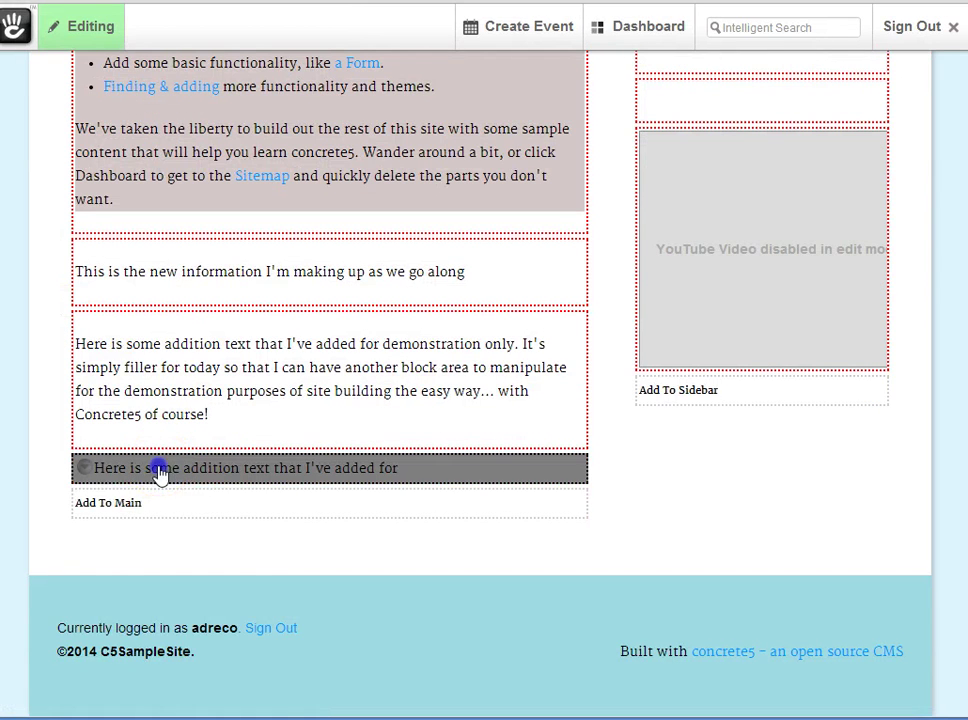
pyautogui.click(160, 469)
pyautogui.click(115, 496)
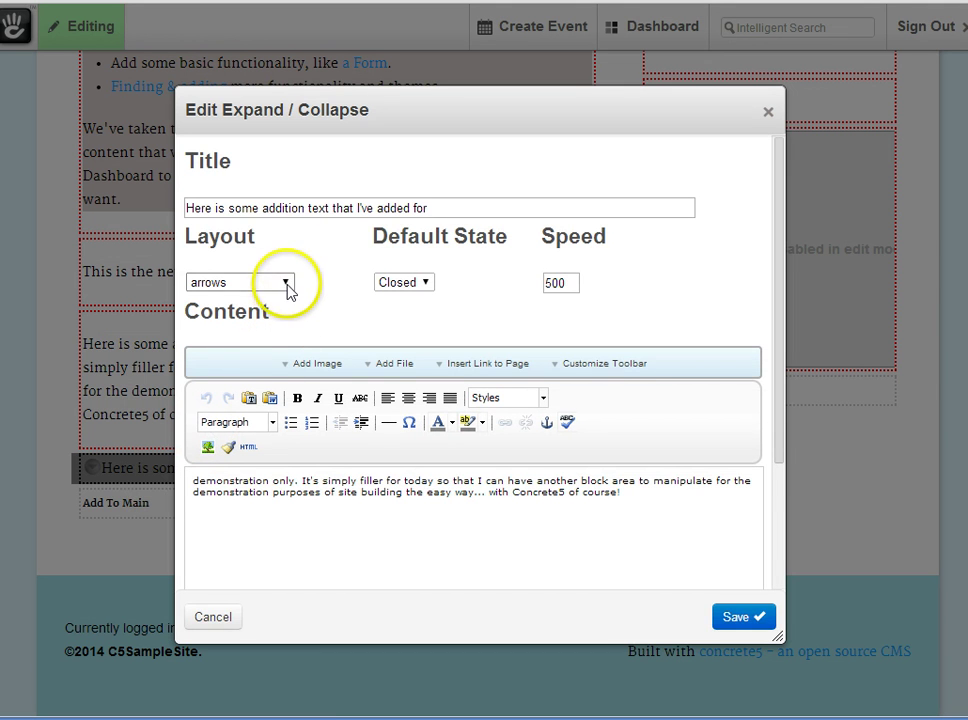
pyautogui.click(286, 282)
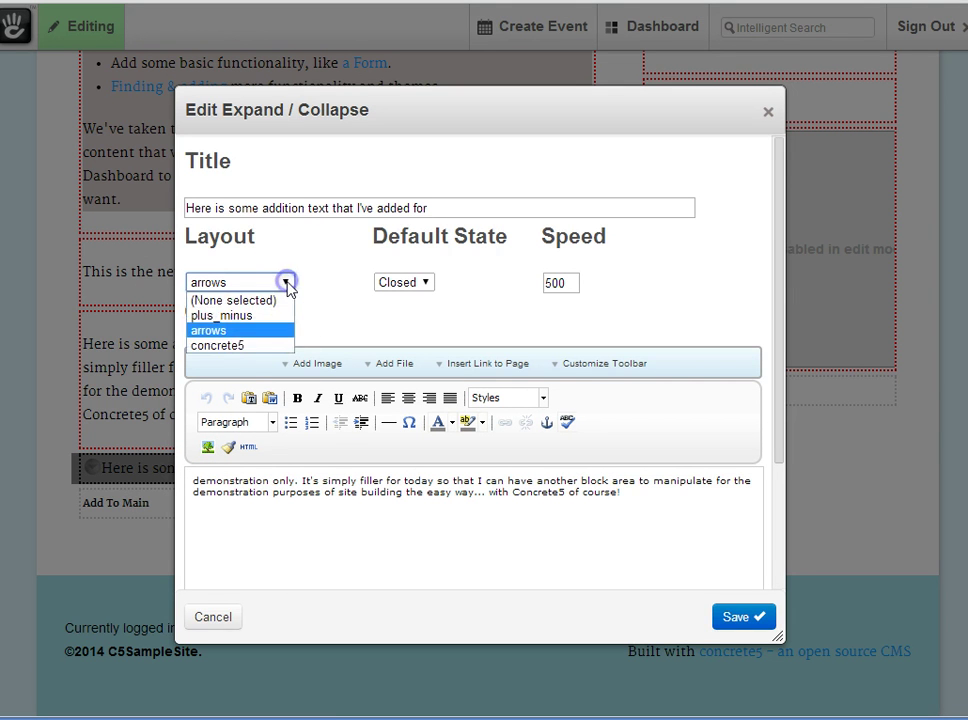
pyautogui.click(251, 346)
pyautogui.click(730, 620)
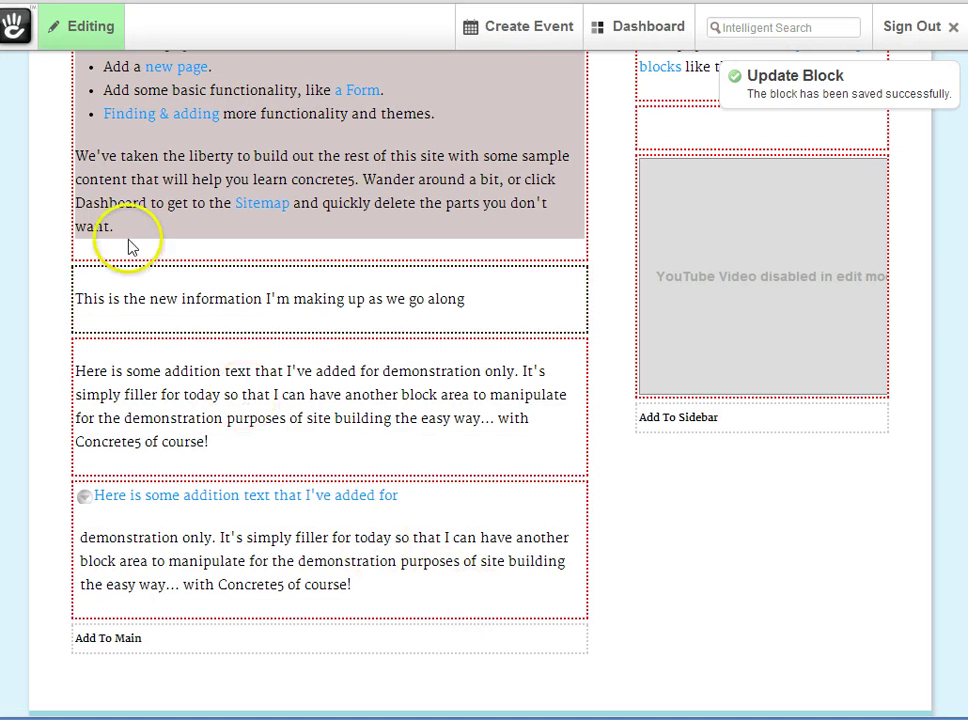
# Publish the page edits and view the collapsed teaser on the live page
pyautogui.click(110, 26)
pyautogui.click(445, 130)
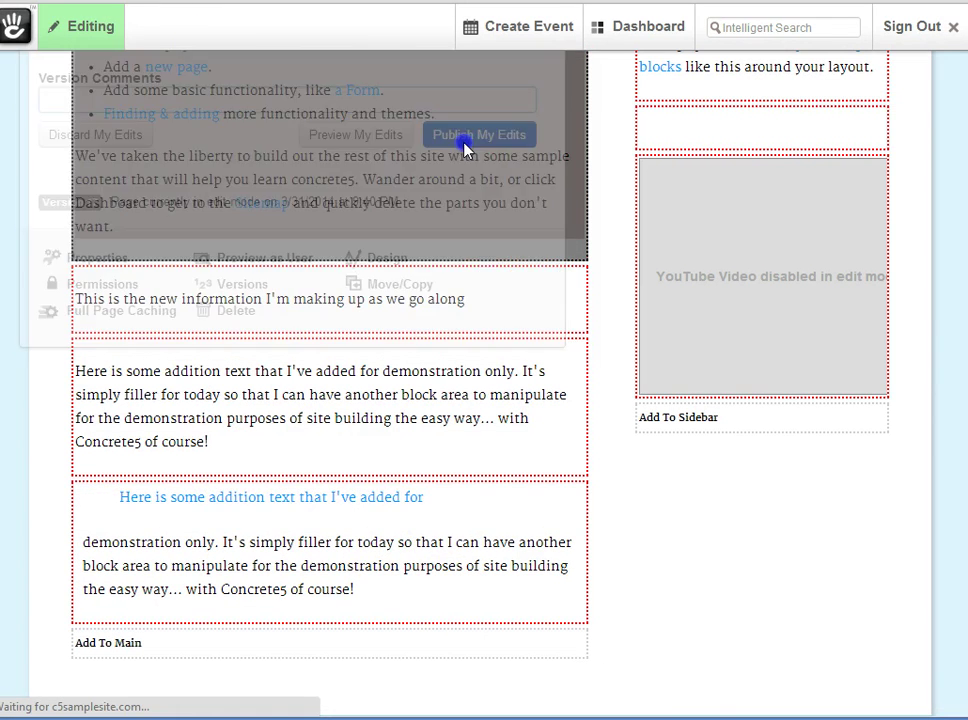
pyautogui.scroll(-4, 465, 150)
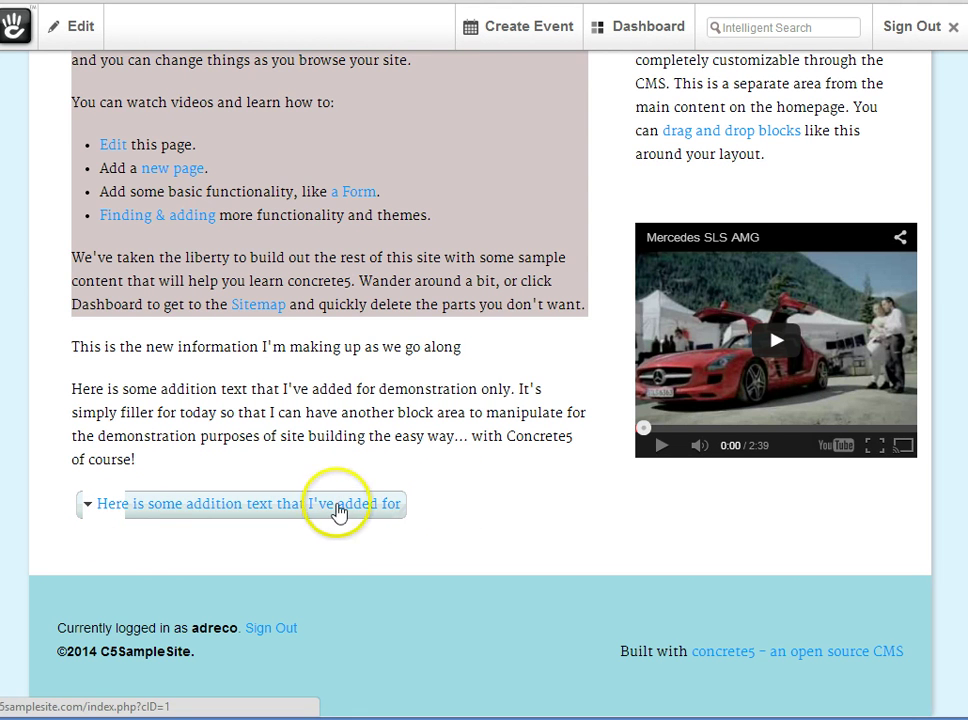
pyautogui.click(333, 508)
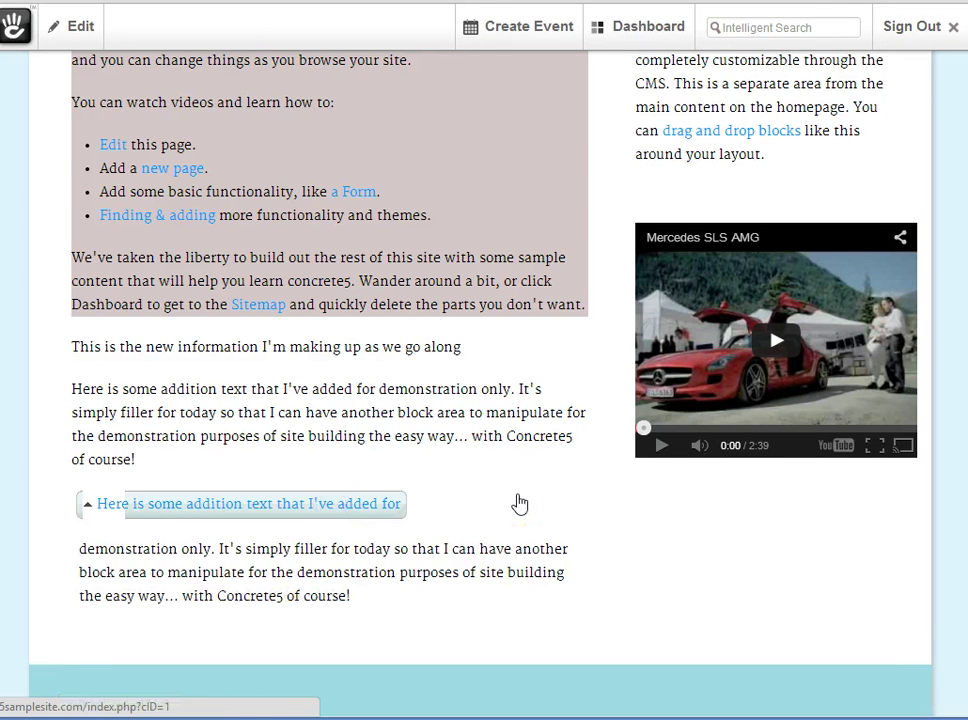
pyautogui.click(475, 499)
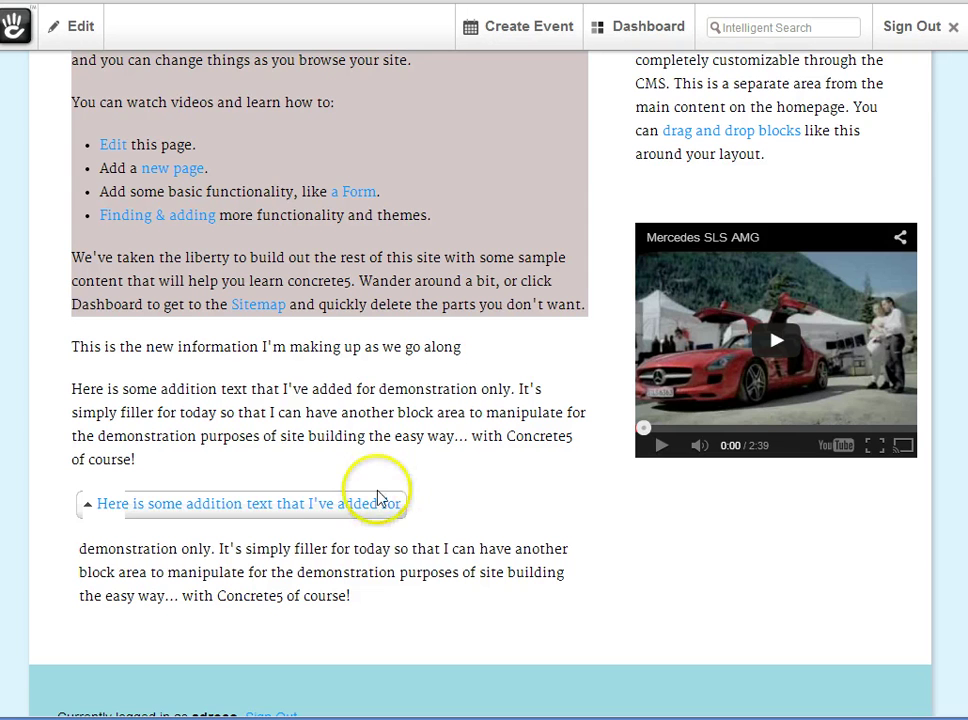
pyautogui.click(321, 514)
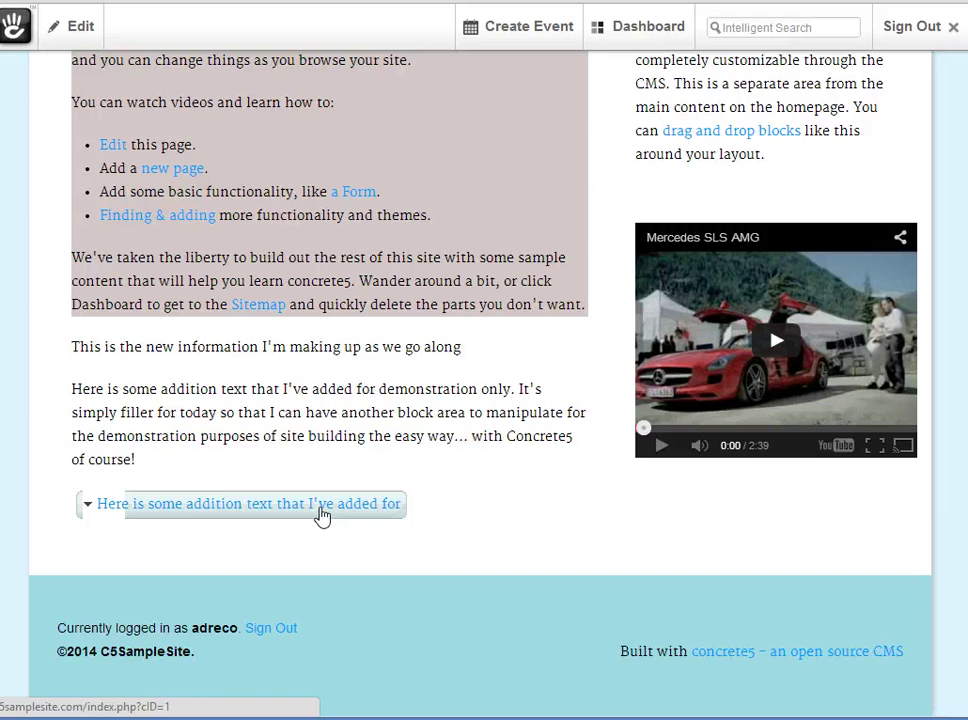
pyautogui.click(321, 514)
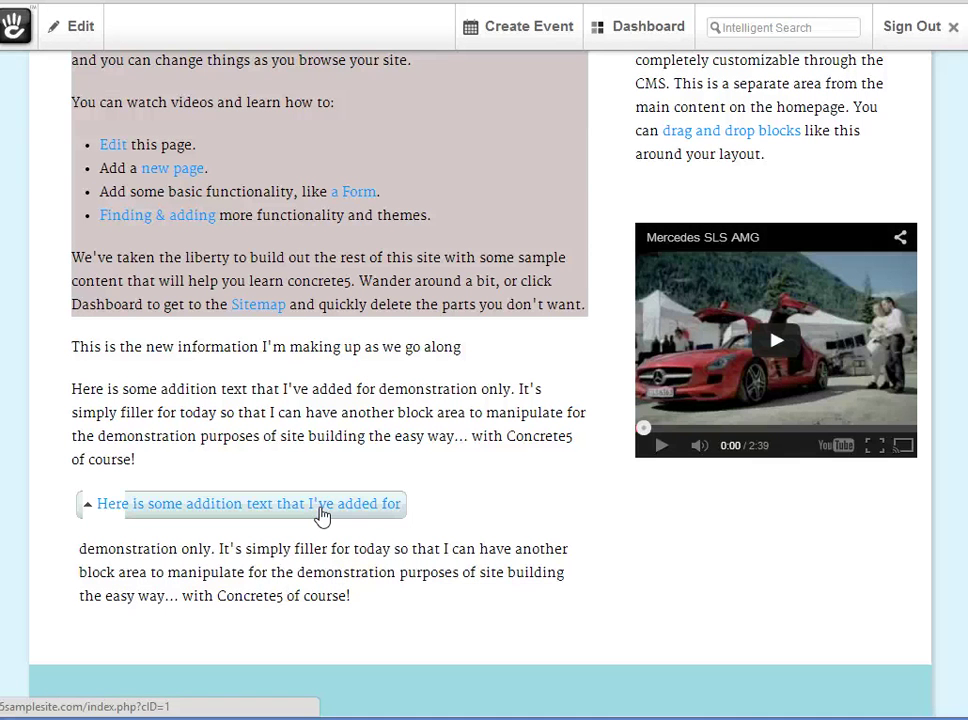
pyautogui.click(321, 514)
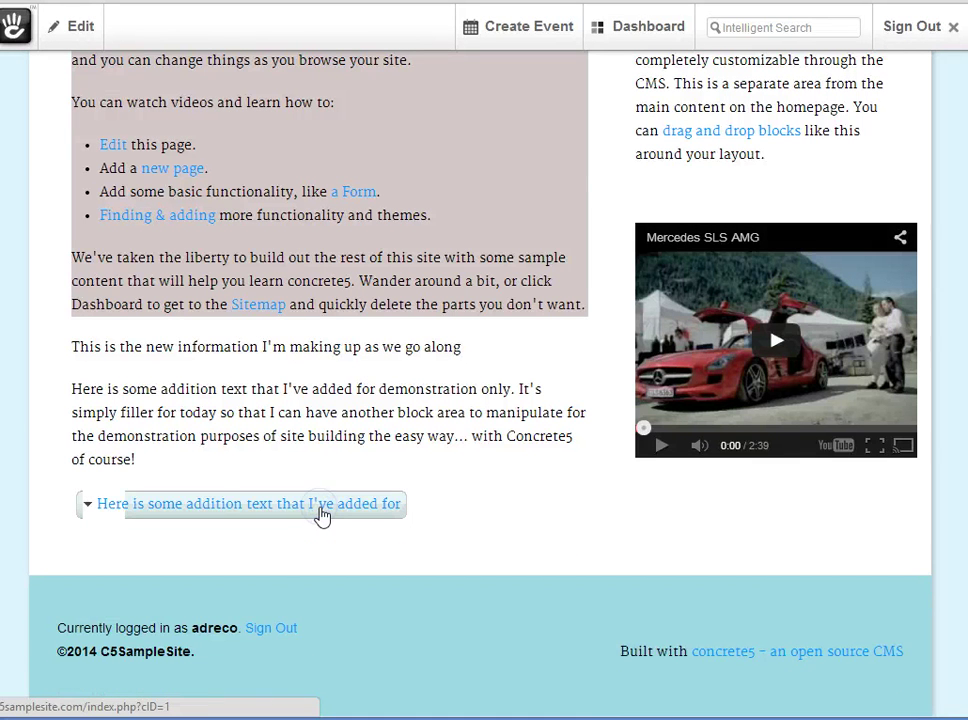